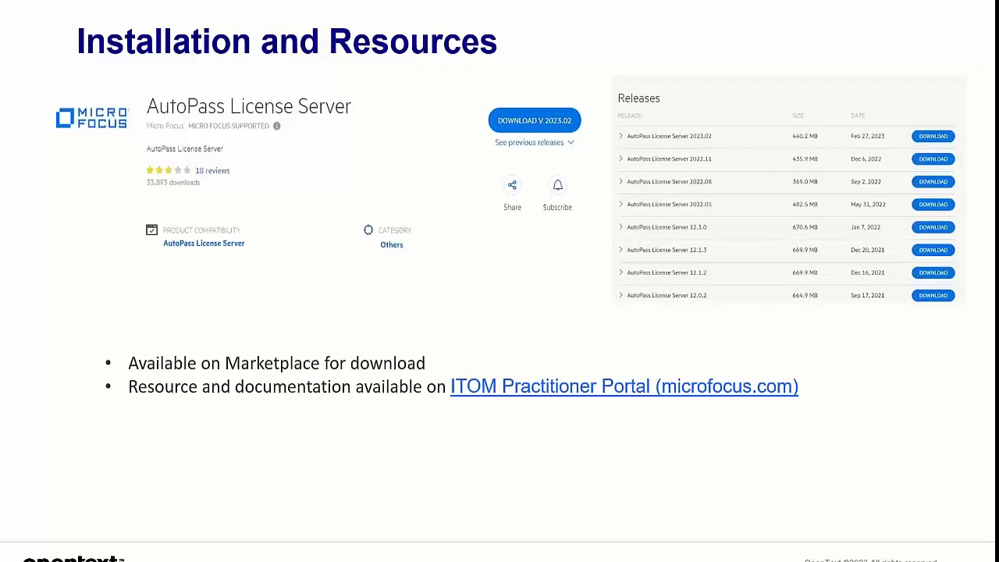
Advance to the license server modules slide, then open the console's main navigation menu.
click(188, 442)
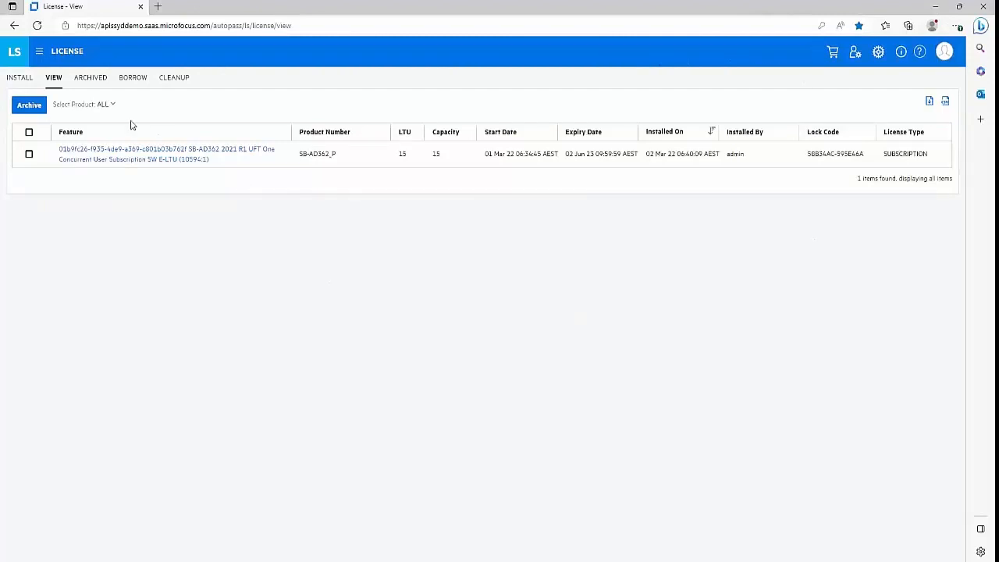
click(39, 52)
click(41, 55)
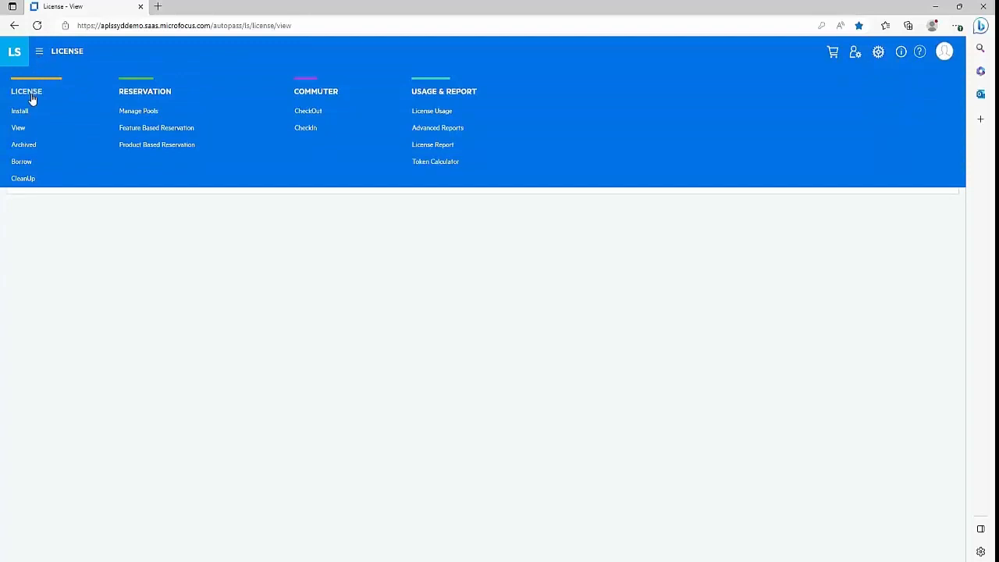
click(32, 97)
click(39, 51)
click(23, 107)
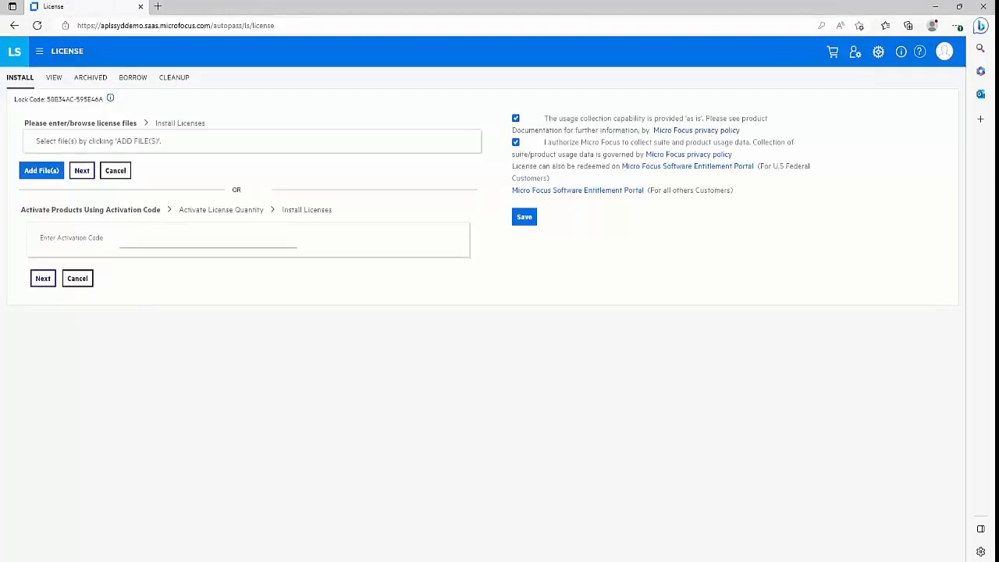
click(40, 51)
click(20, 113)
click(42, 174)
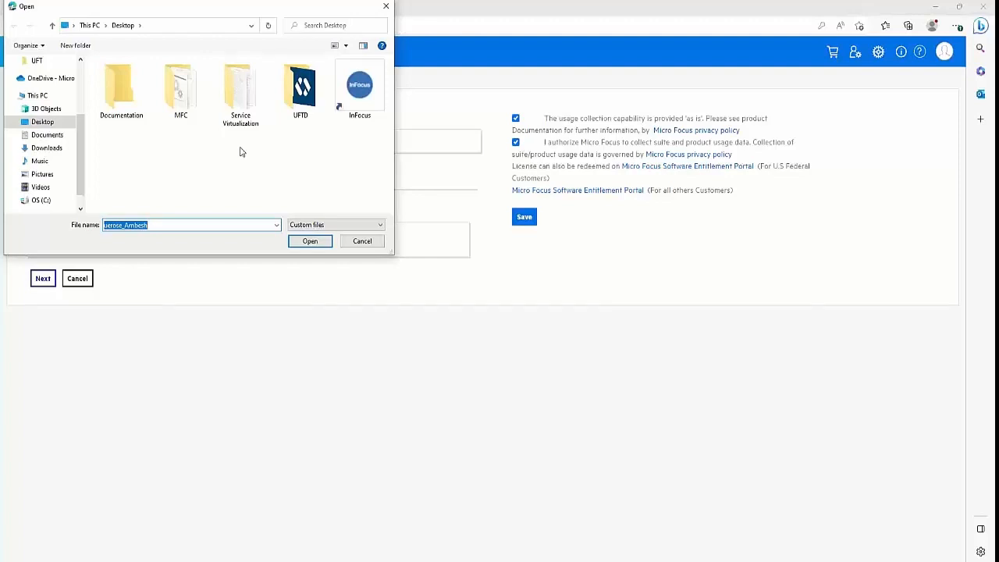
click(364, 243)
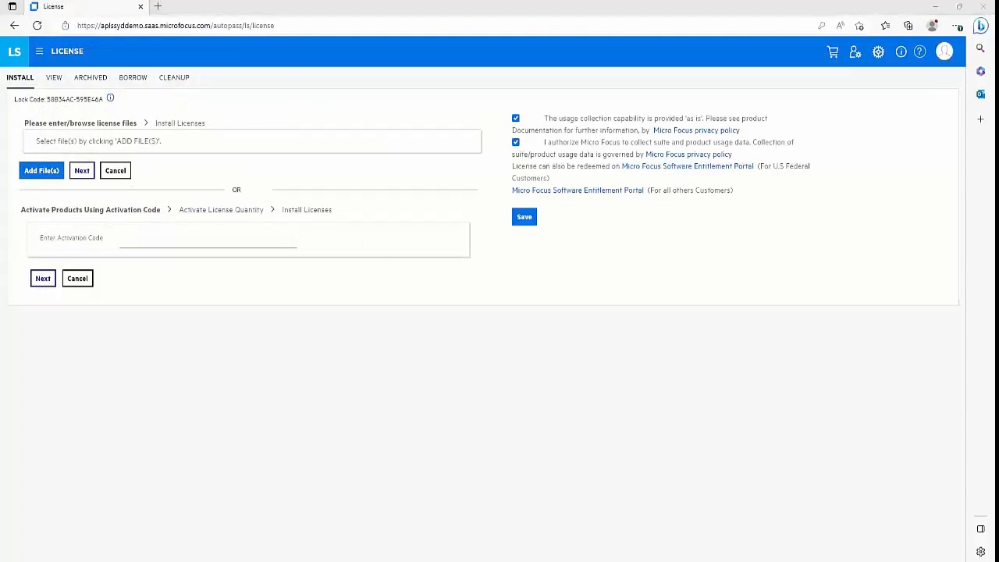
click(54, 82)
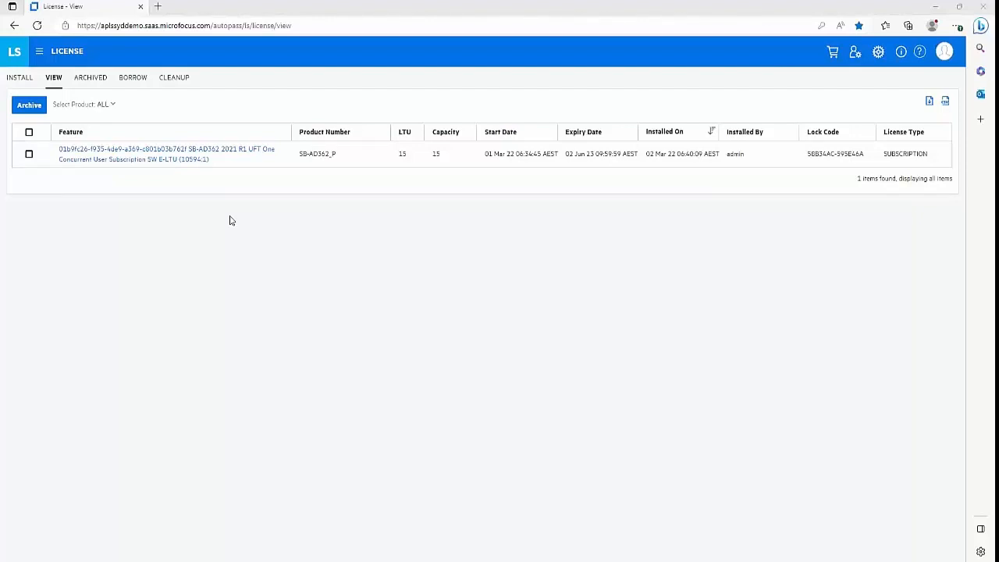
Select and deselect the UFT One license row, then show the empty Archived licenses list.
click(29, 155)
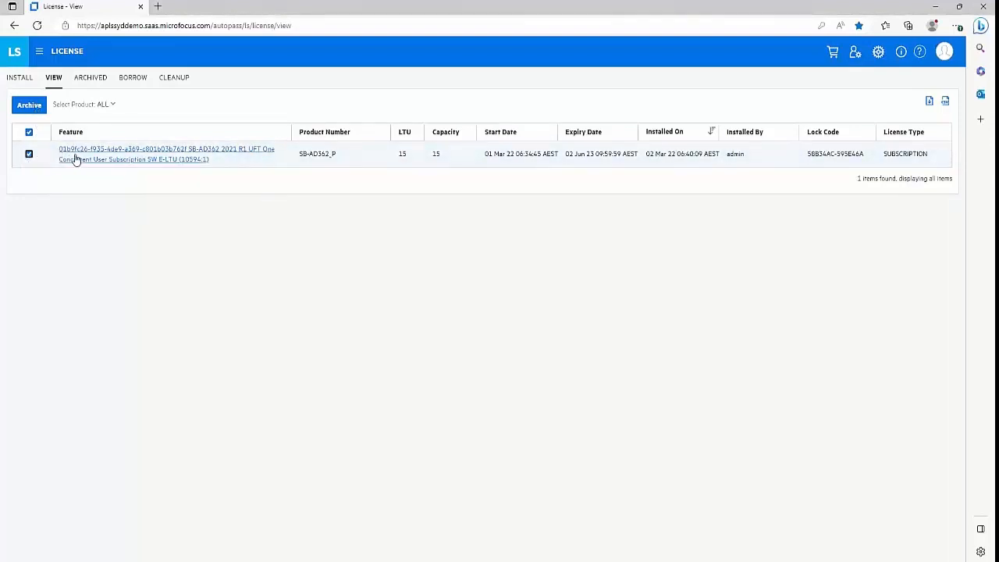
click(29, 156)
click(88, 82)
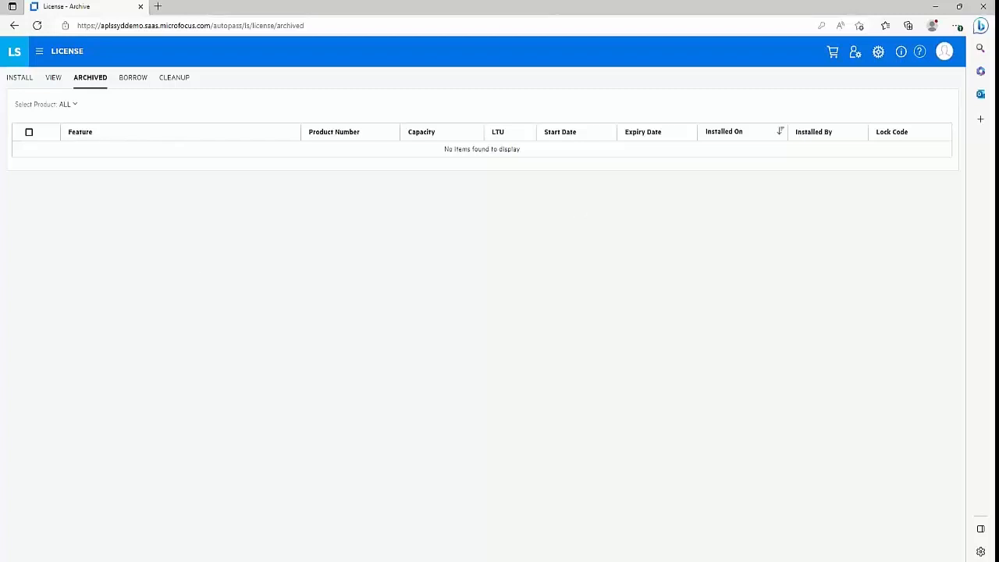
Show the Borrow page for Unified Functional Testing 15.0.0.
click(134, 81)
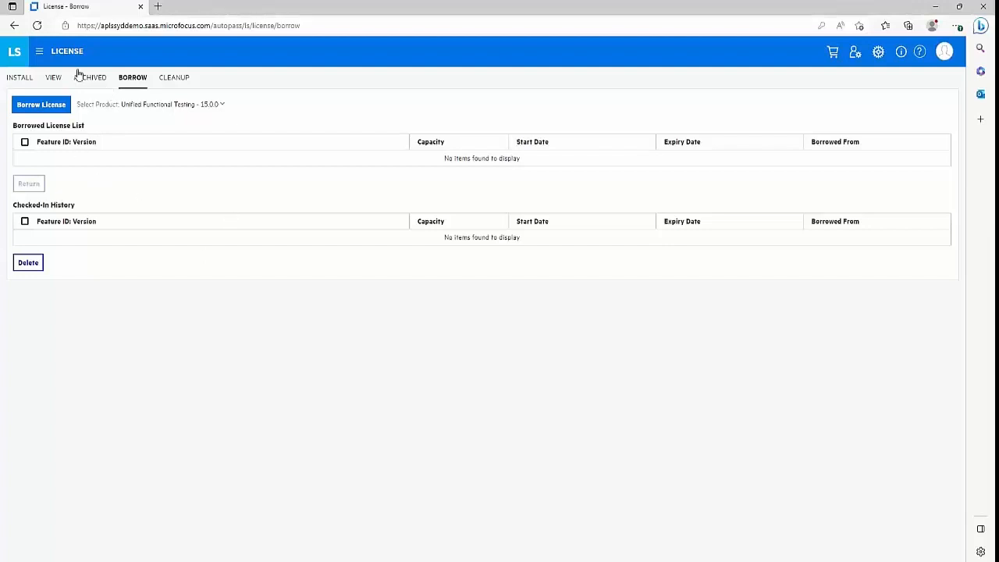
Open a new borrow license form, preset to port 5814 and HTTPS.
click(43, 105)
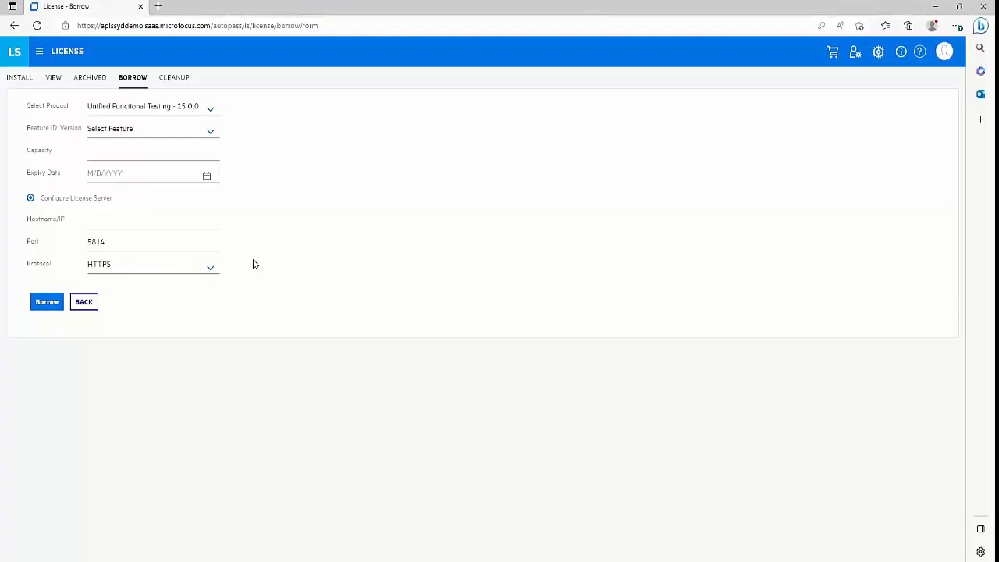
Browse the borrow form's product and feature ID lists, keeping Unified Functional Testing - 15.0.0.
click(211, 115)
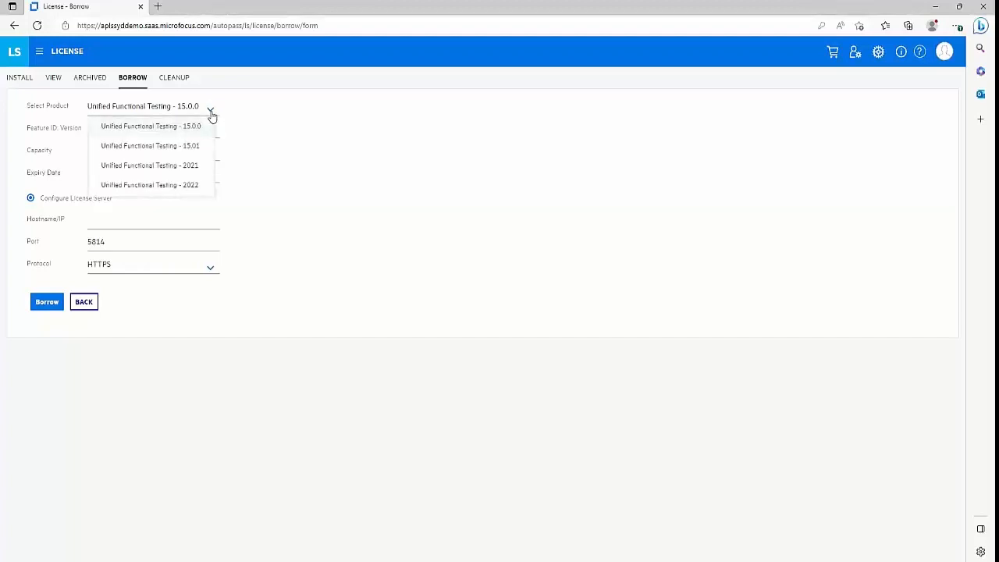
click(211, 115)
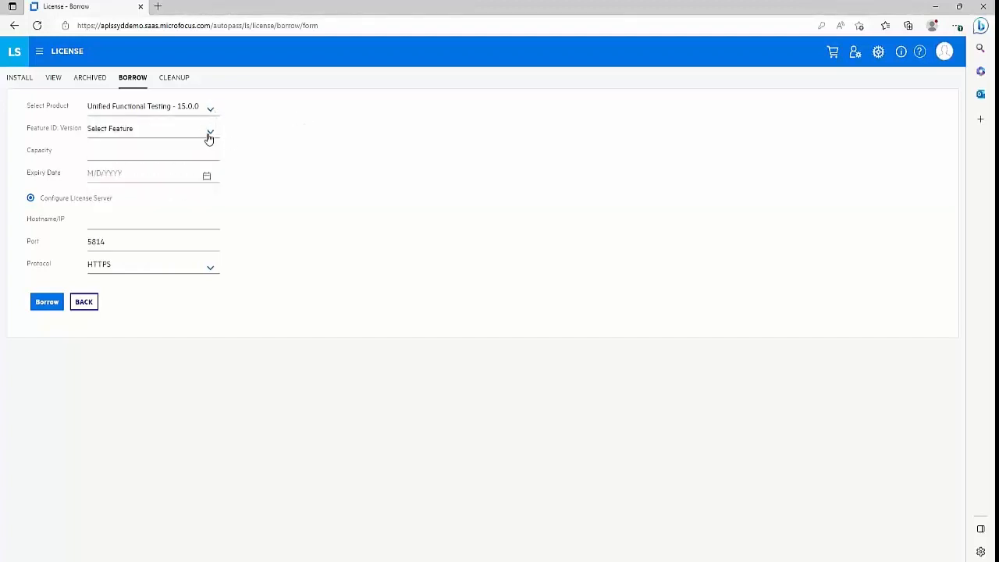
click(208, 135)
click(221, 137)
Leave the Capacity and Hostname/IP fields empty and switch to the Cleanup page.
click(143, 150)
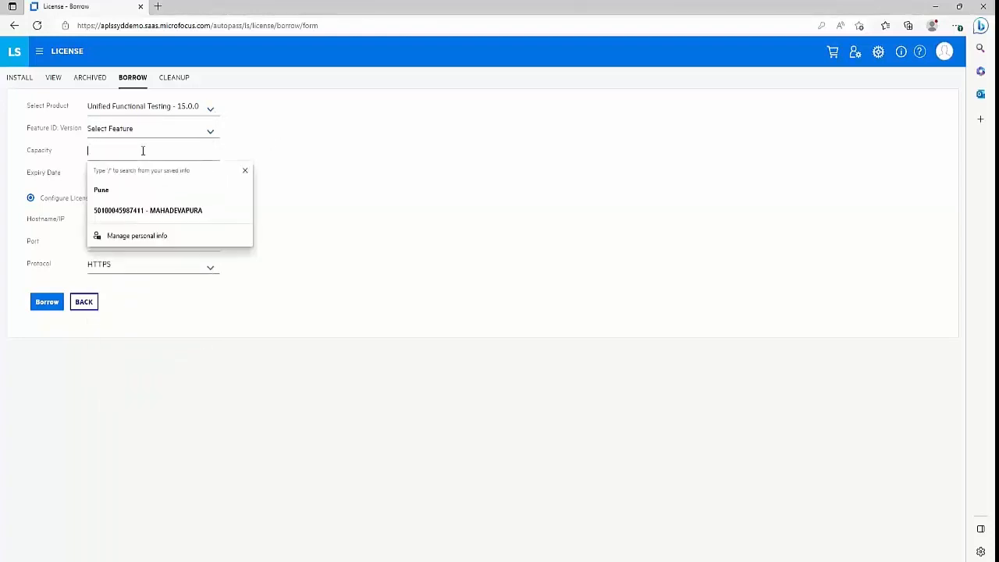
click(336, 127)
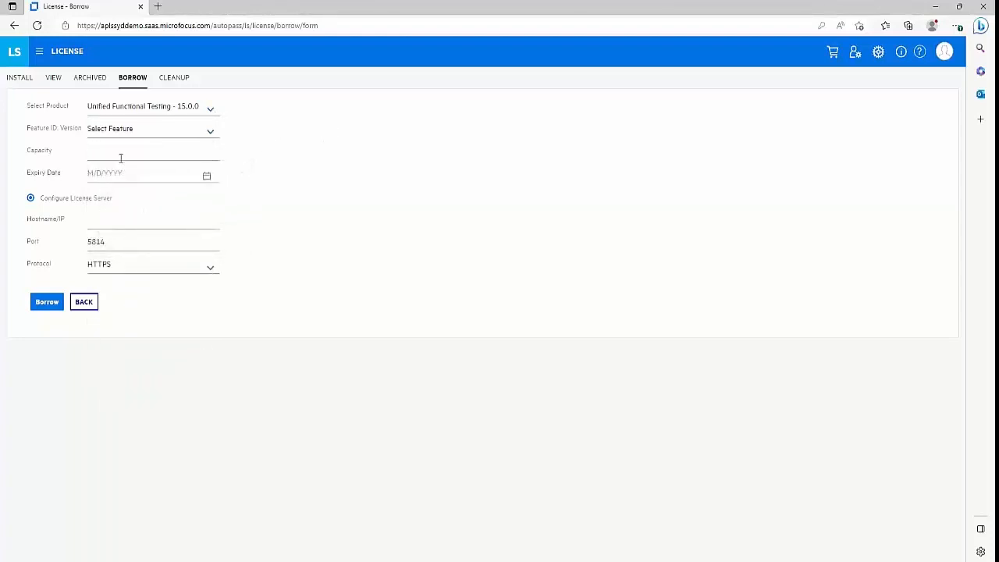
click(121, 158)
click(333, 149)
click(117, 219)
click(176, 81)
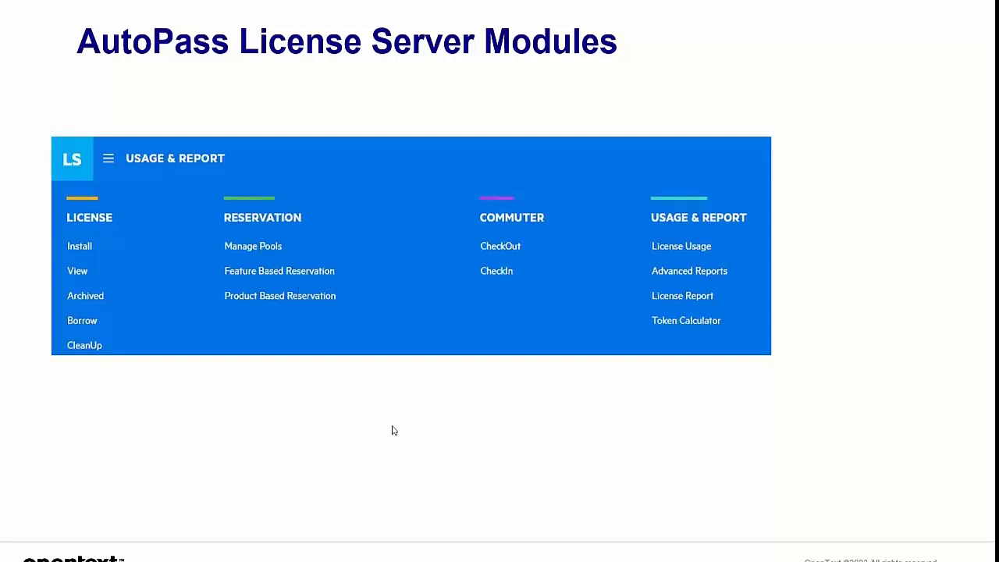
Advance to the UFT License Cleanup slide, then reopen the console's navigation menu.
click(393, 426)
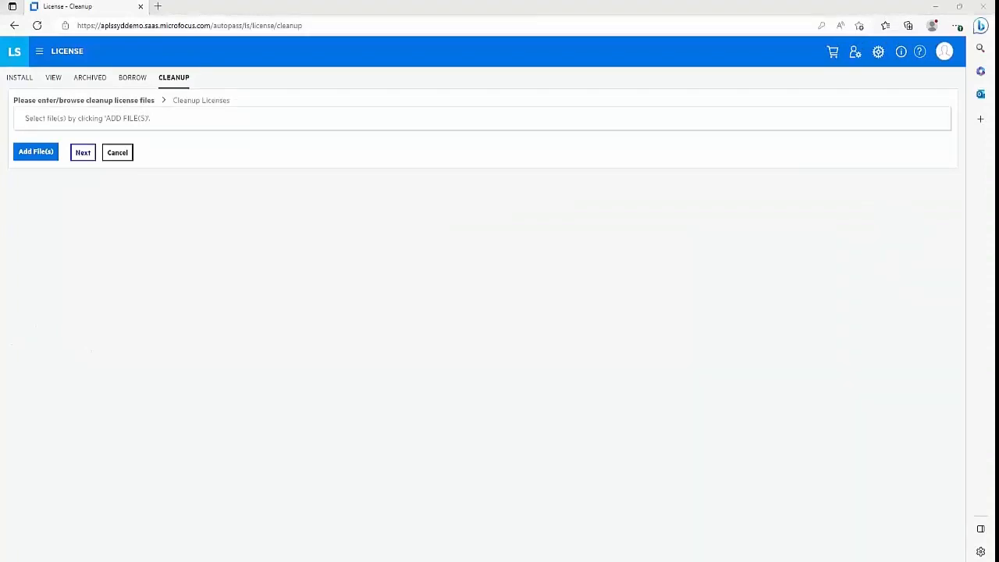
click(37, 52)
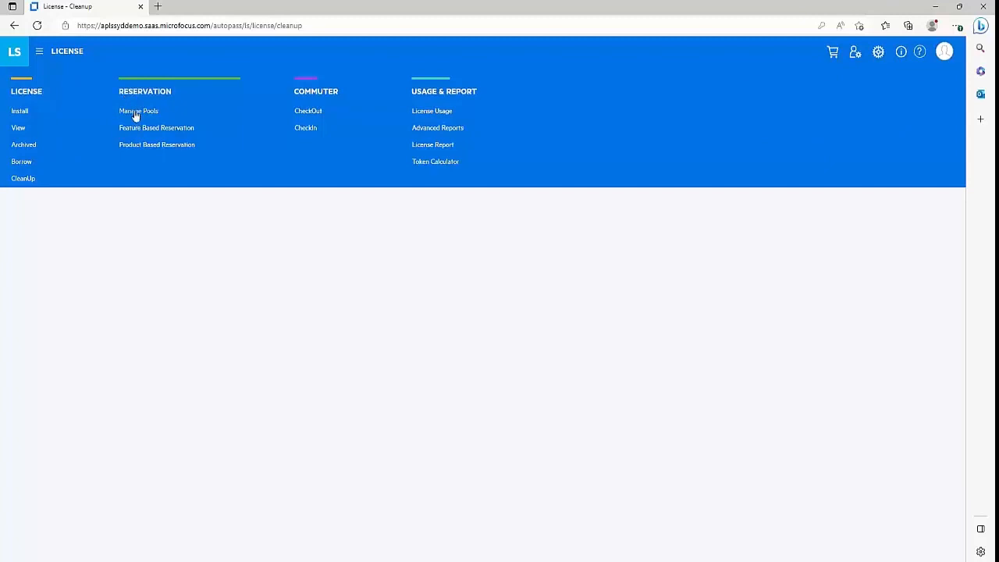
Go to Reservation > Manage Pools to list Demo Pool and SaaS_Pools.
click(137, 114)
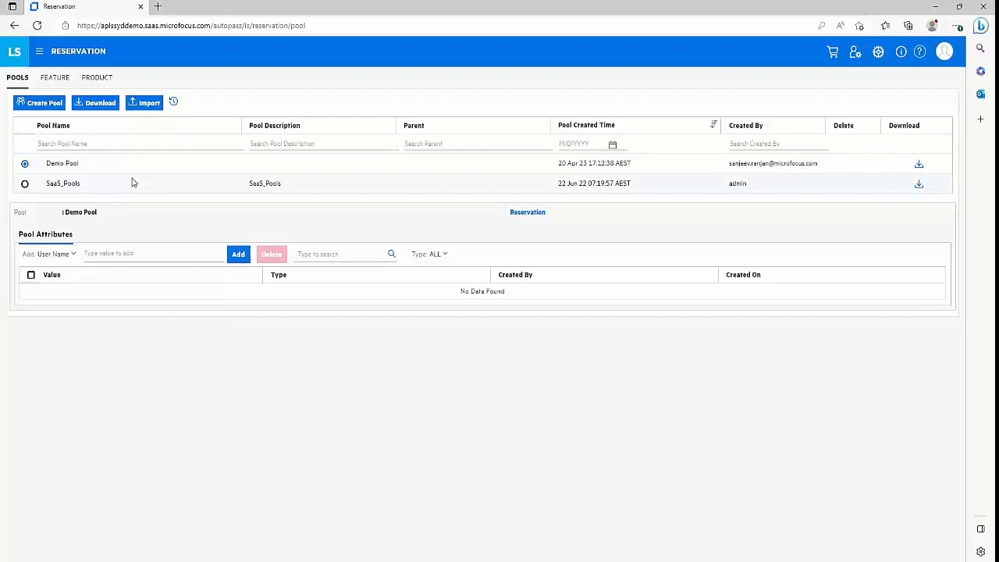
Create a new reservation pool named PoolDemo.
click(36, 105)
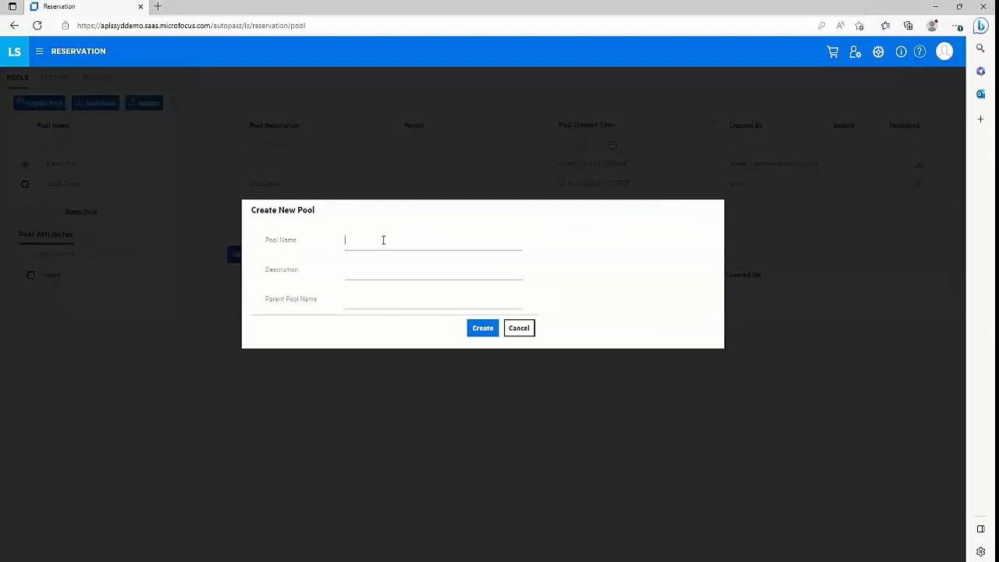
text(PoolDemo)
click(482, 328)
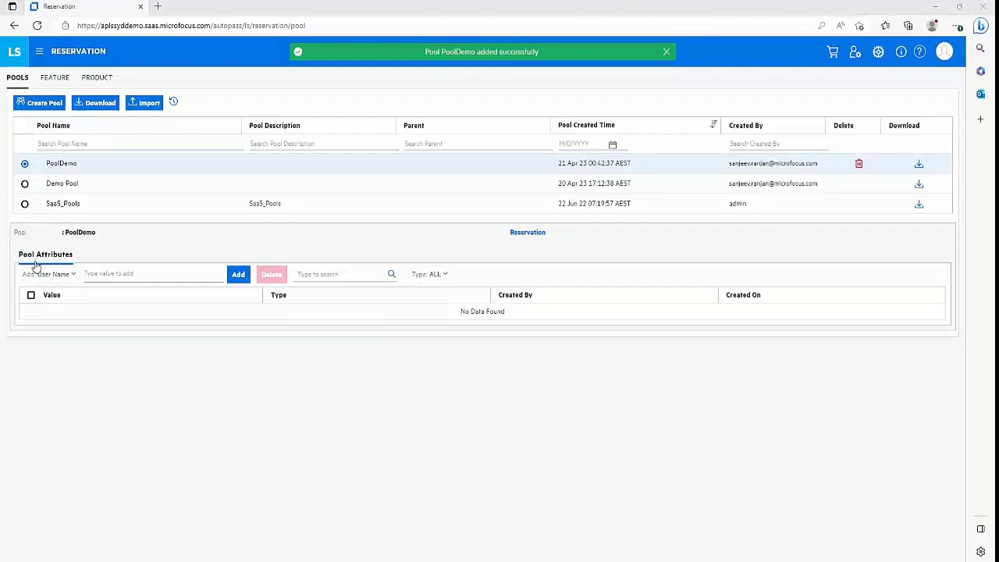
click(73, 277)
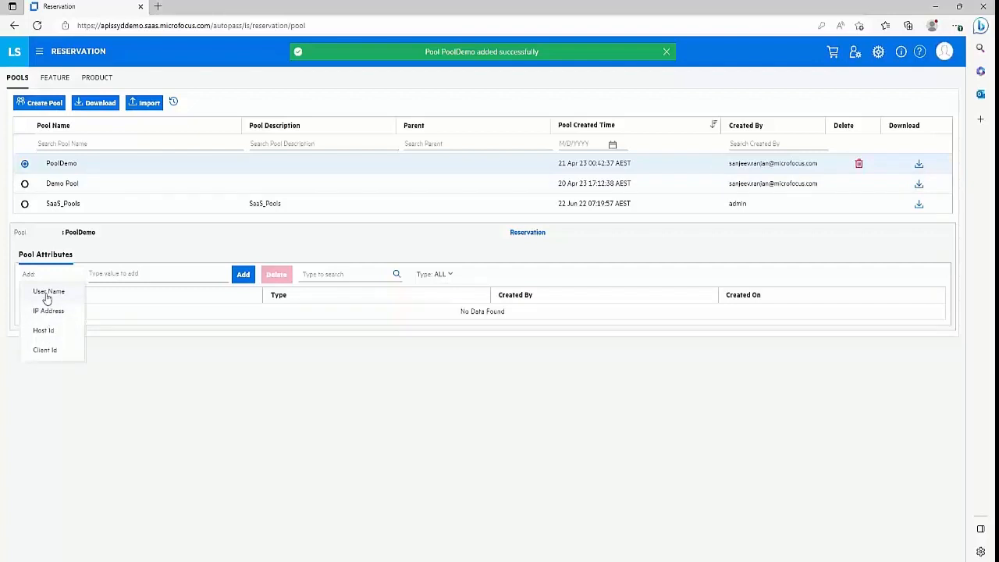
Add a User Name attribute with the user's account name to PoolDemo.
click(49, 291)
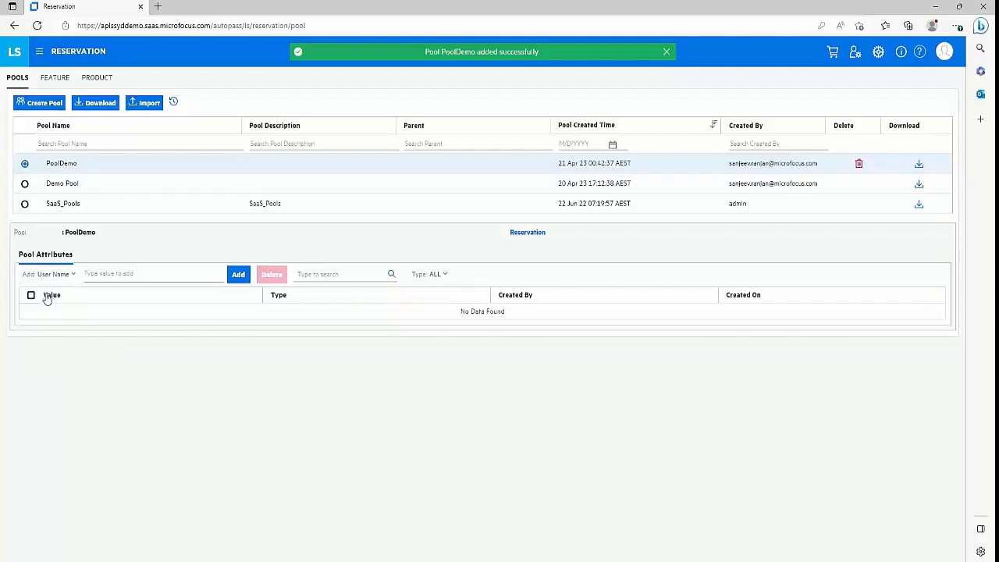
click(121, 274)
click(238, 275)
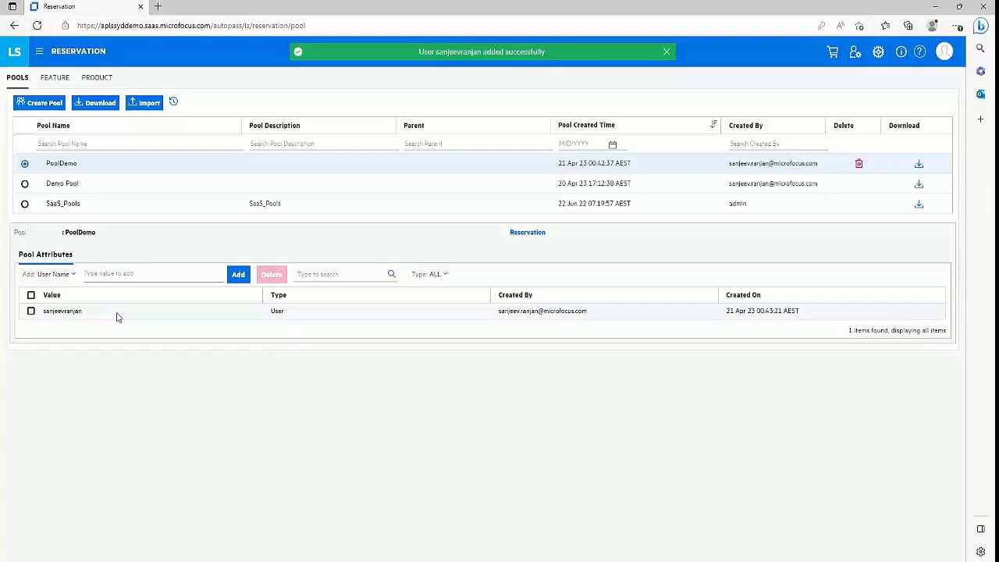
click(73, 274)
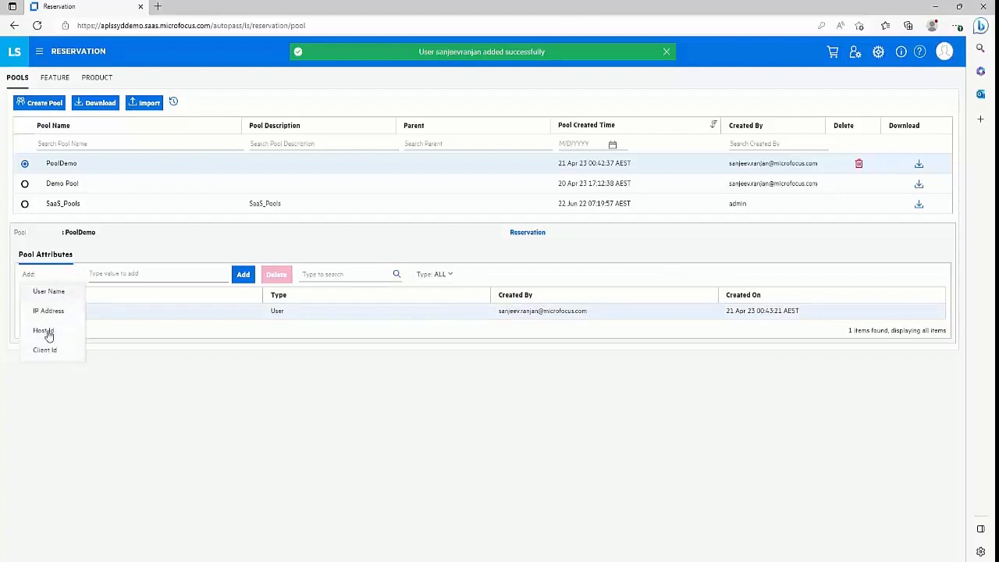
click(142, 383)
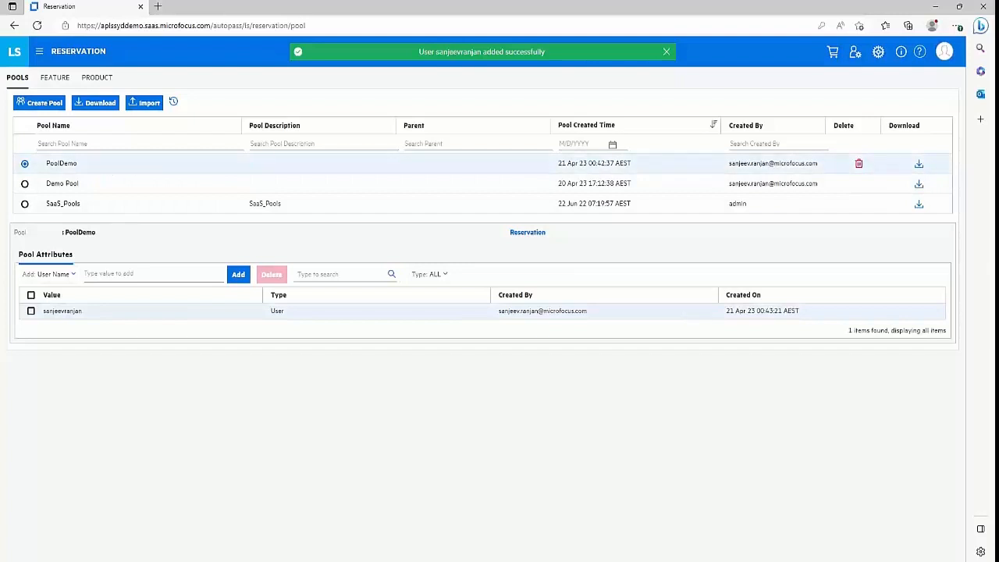
List feature-based reservations for Unified Functional Testing - 2022, showing UFT Ultimate in Demo Pool:5.
click(51, 81)
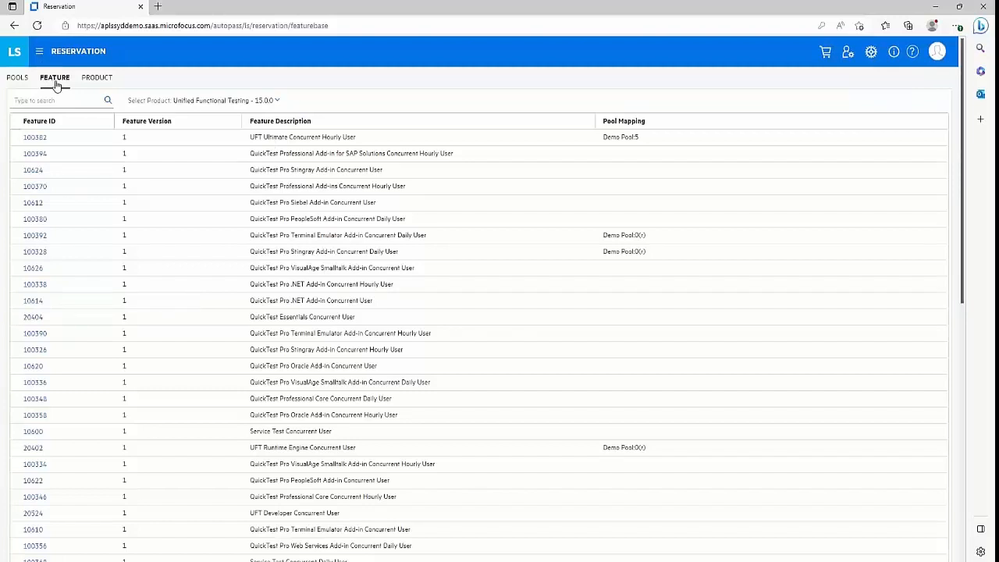
click(239, 101)
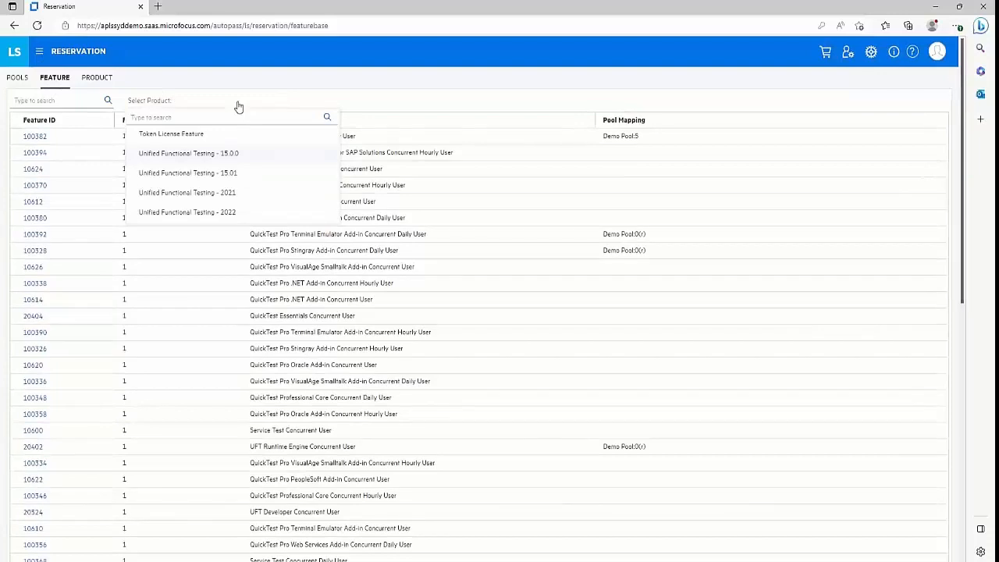
click(205, 212)
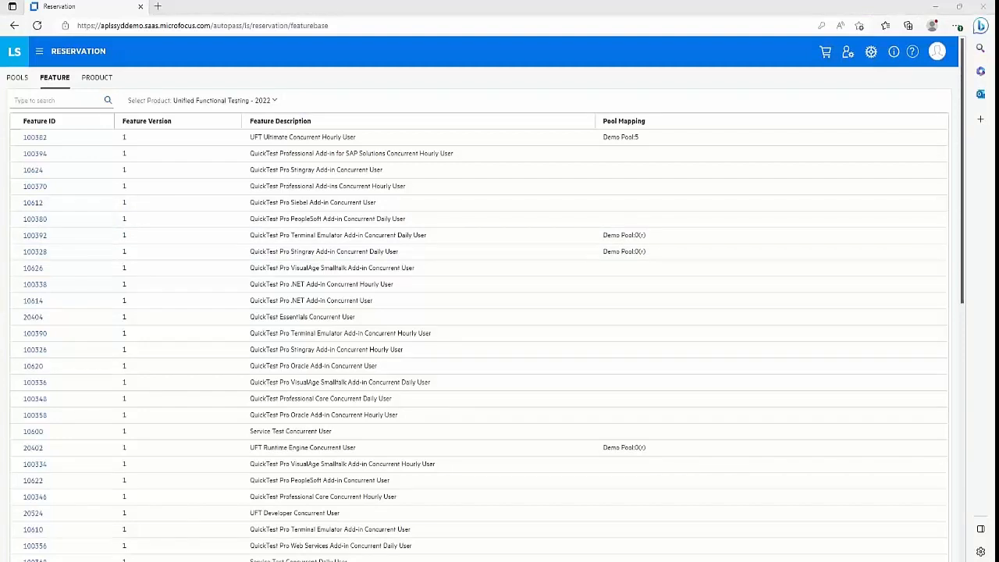
Associate PoolDemo with feature 100382:1 beside Demo Pool, reserving 0 licences.
click(39, 140)
click(38, 140)
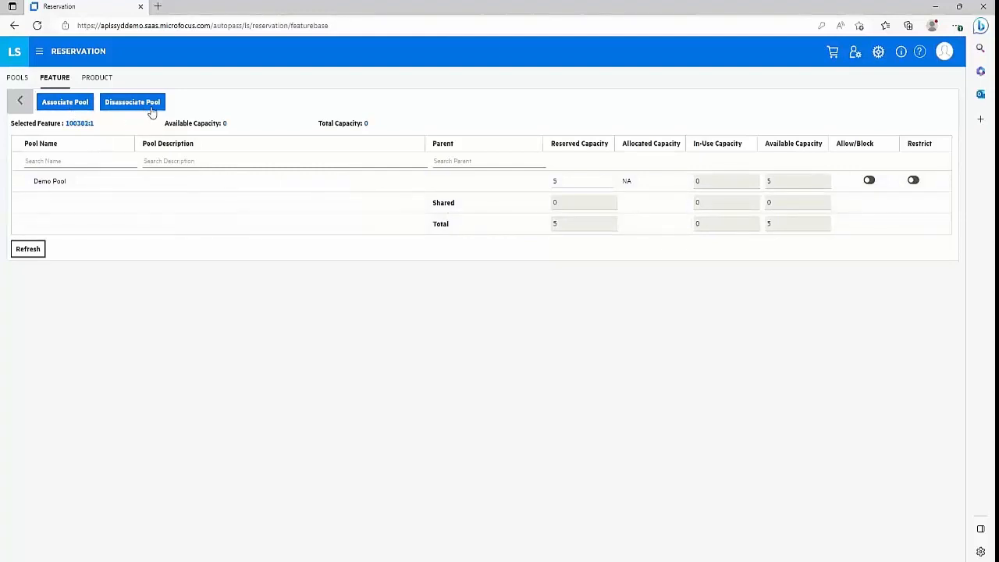
click(69, 105)
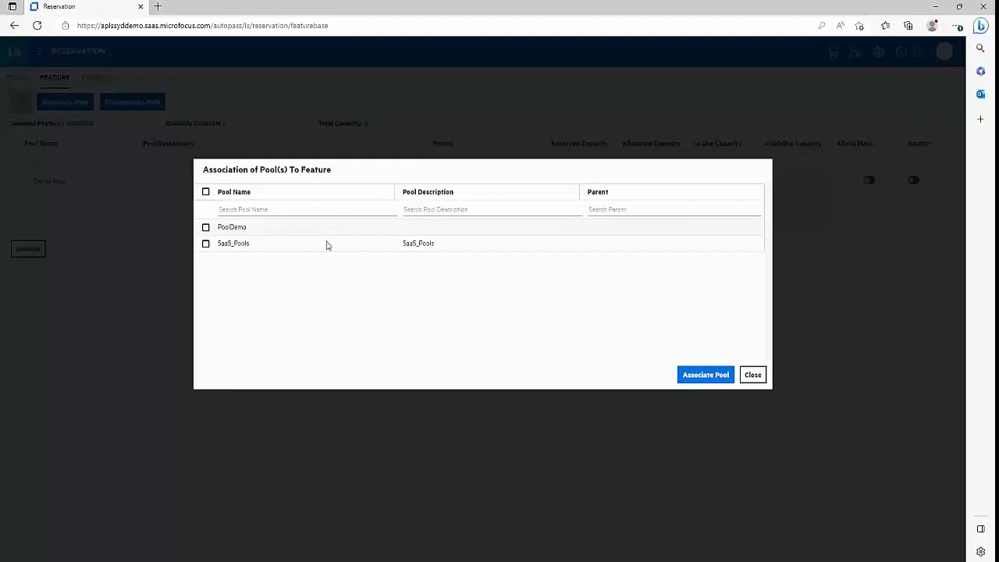
click(205, 227)
click(693, 378)
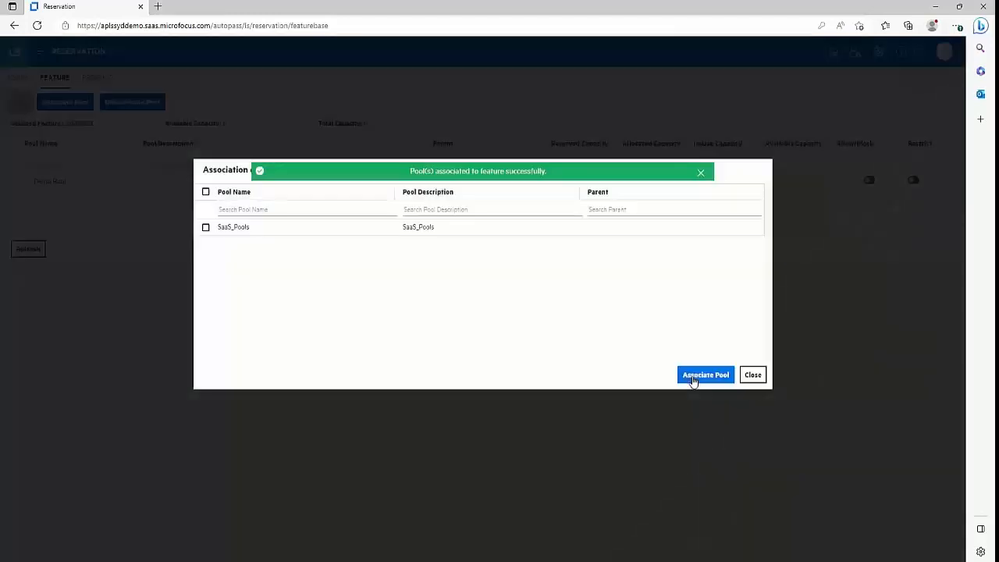
click(753, 375)
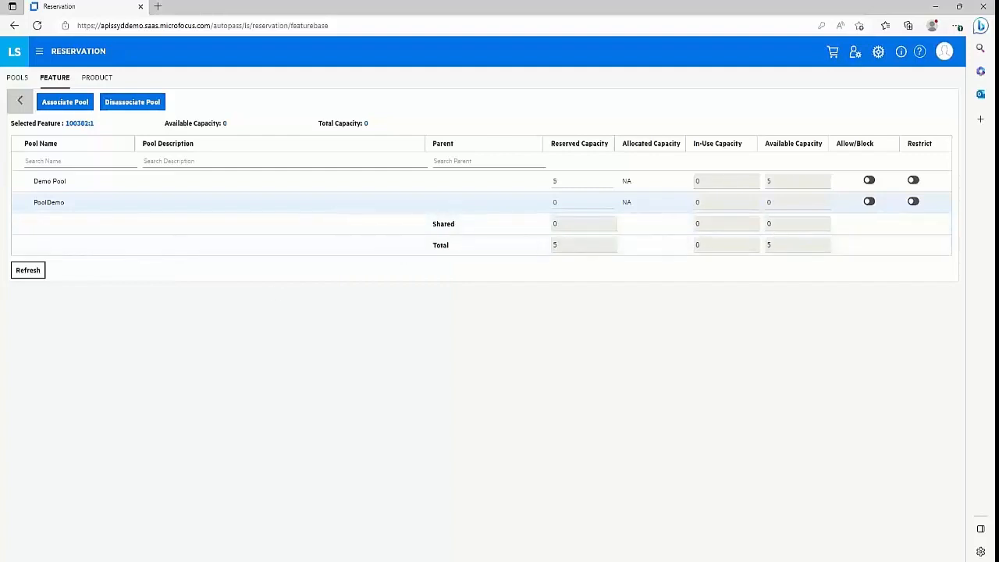
Change PoolDemo's reserved capacity for feature 100382:1 from 0 to 2, bringing the total to 7.
click(561, 200)
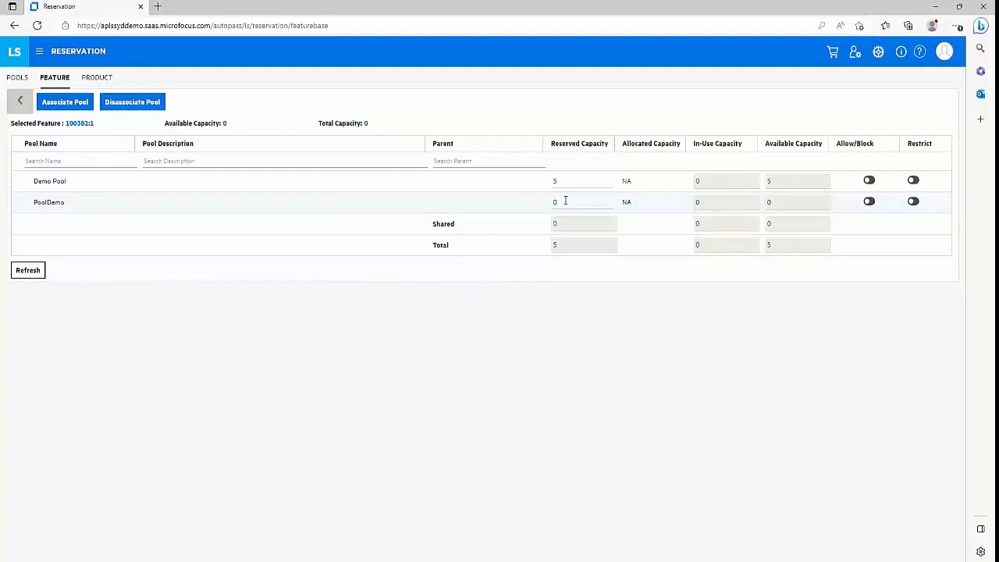
key(BackSpace)
click(574, 316)
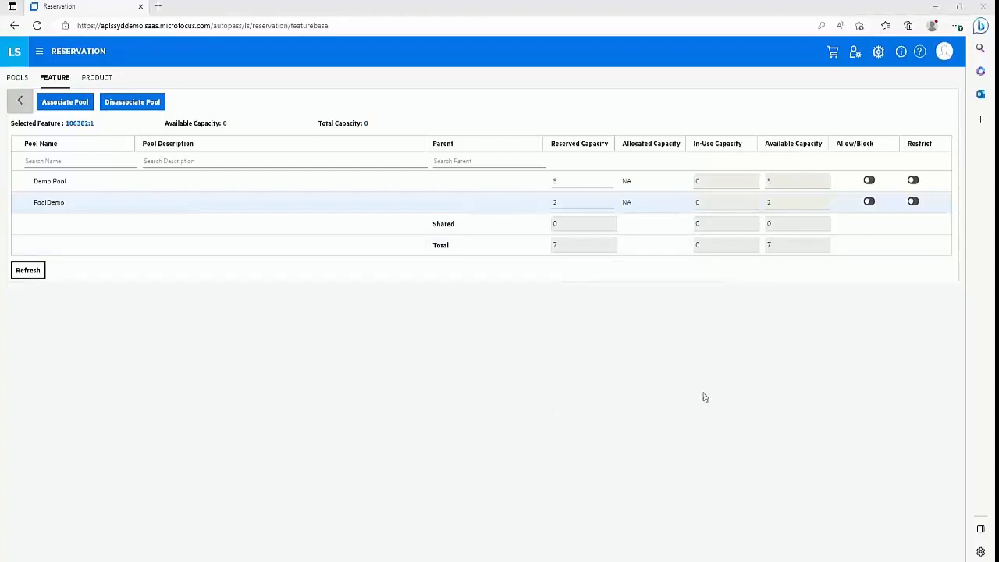
click(869, 202)
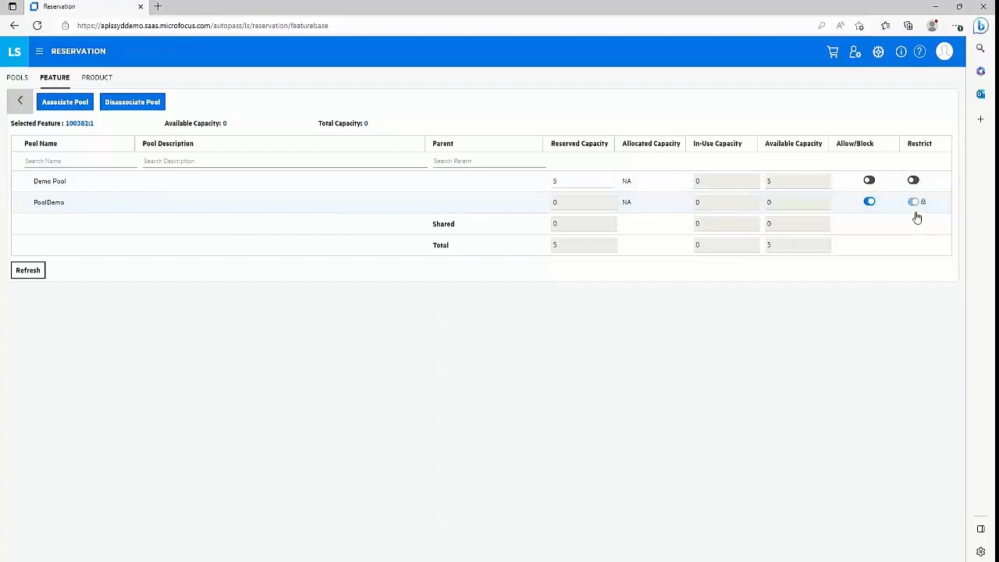
click(869, 202)
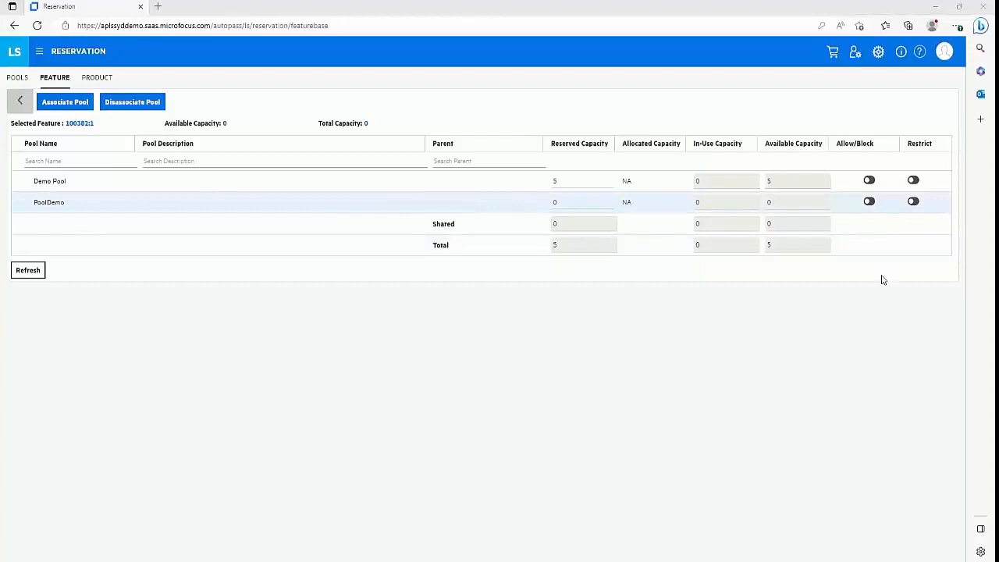
click(914, 201)
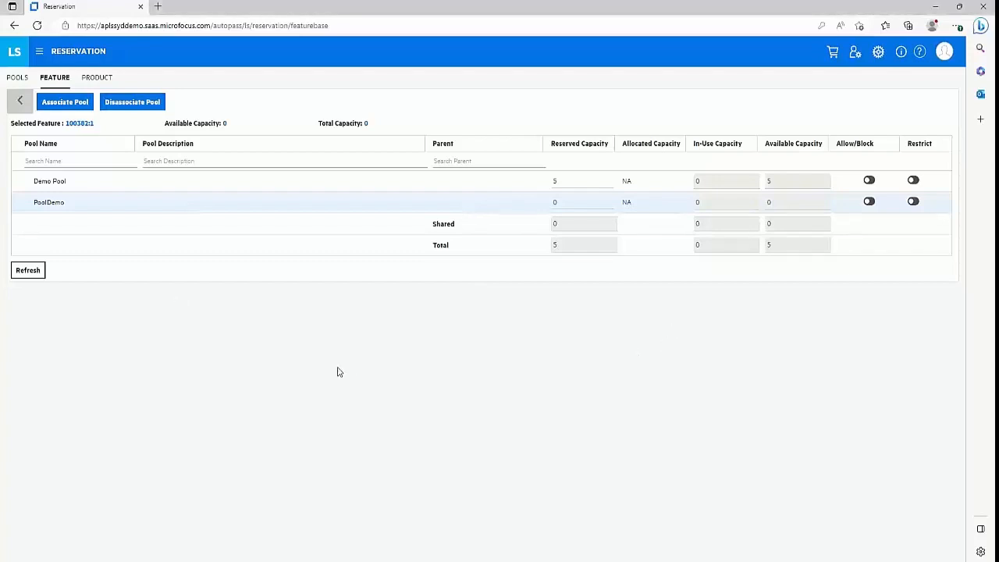
Show product-based reservations for Unified Functional Testing - 2022 and allow PoolDemo for it.
click(82, 81)
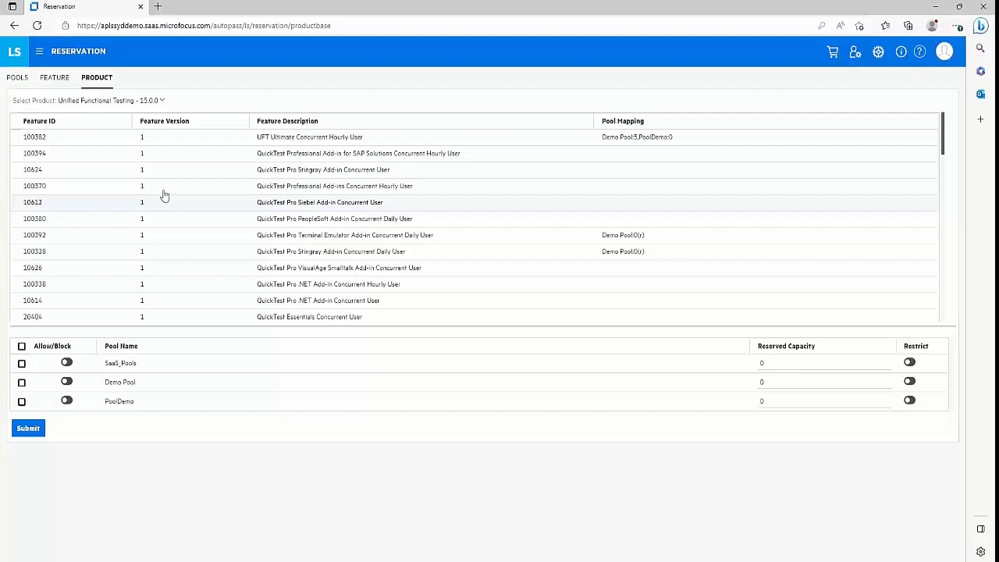
click(125, 104)
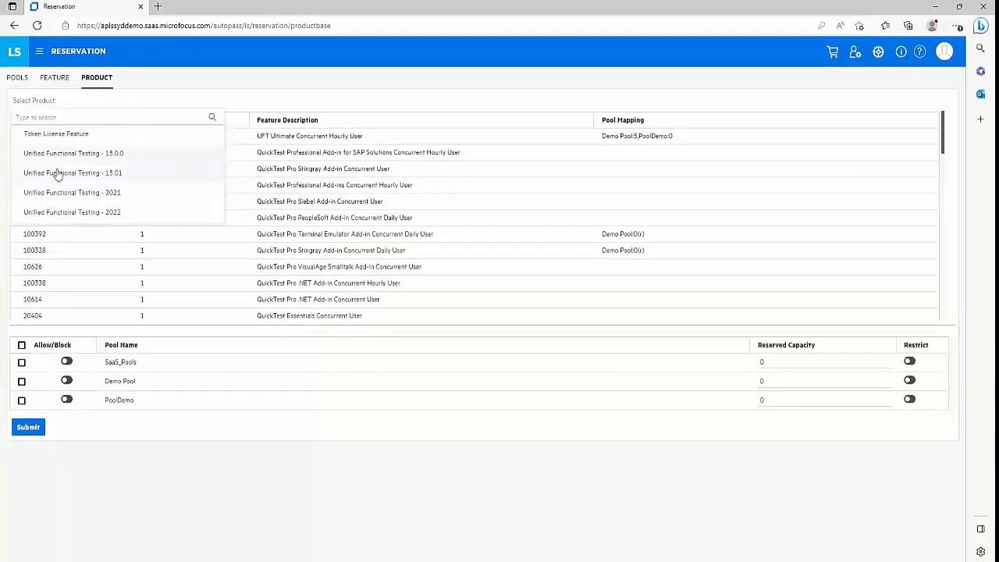
click(96, 216)
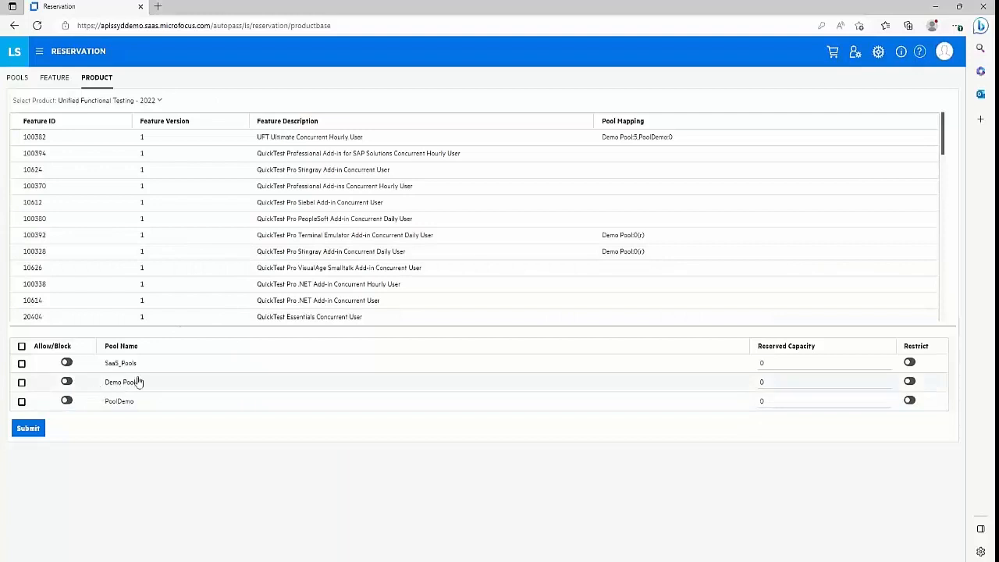
click(66, 401)
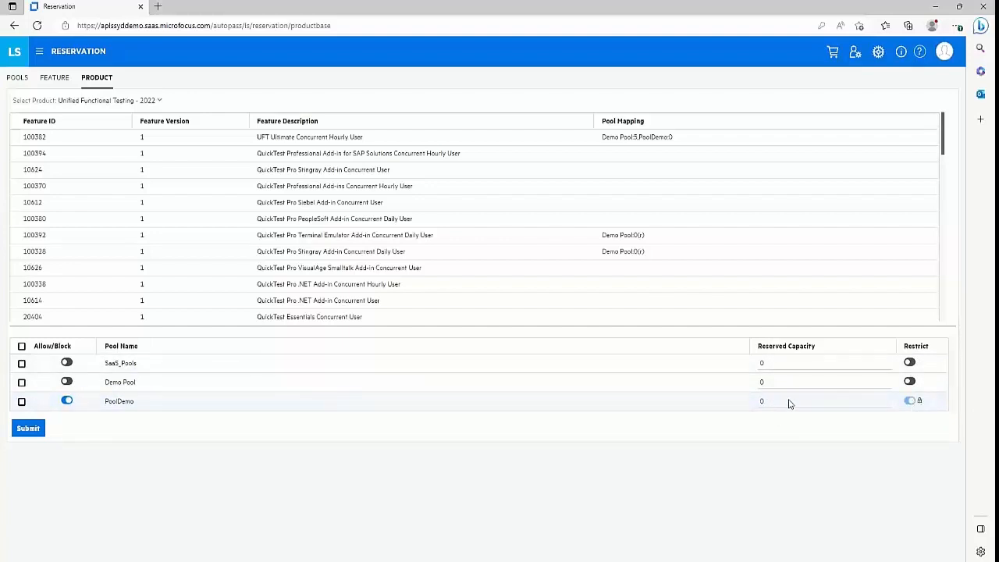
Map every UFT 2022 feature to PoolDemo with 4 reserved licences, confirming the override.
click(67, 400)
click(31, 431)
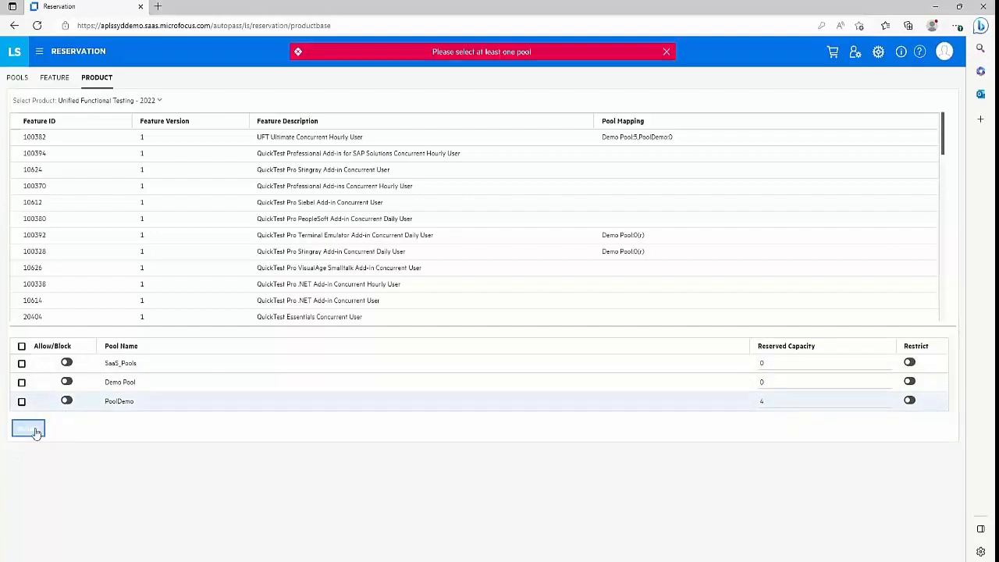
click(666, 52)
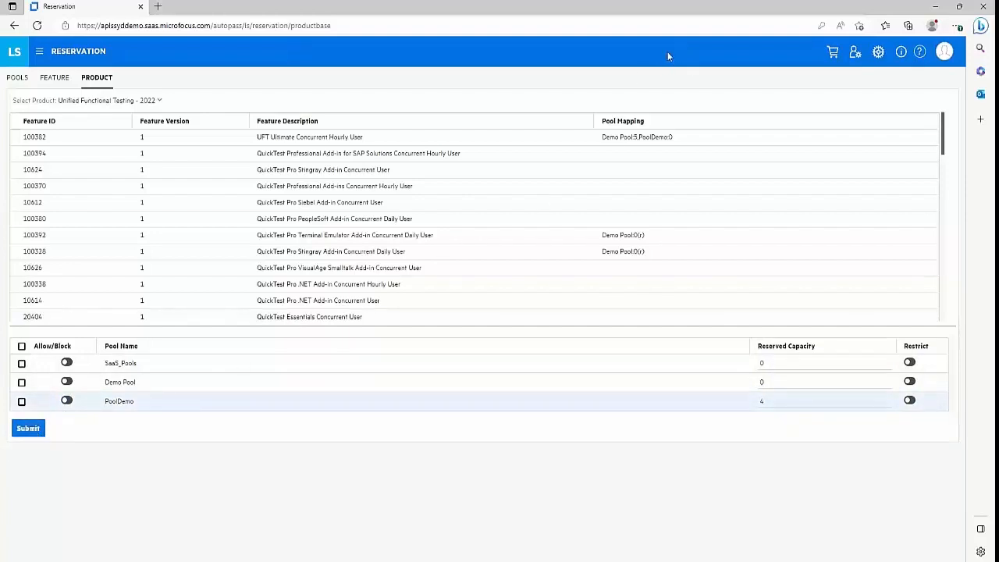
click(21, 401)
click(26, 429)
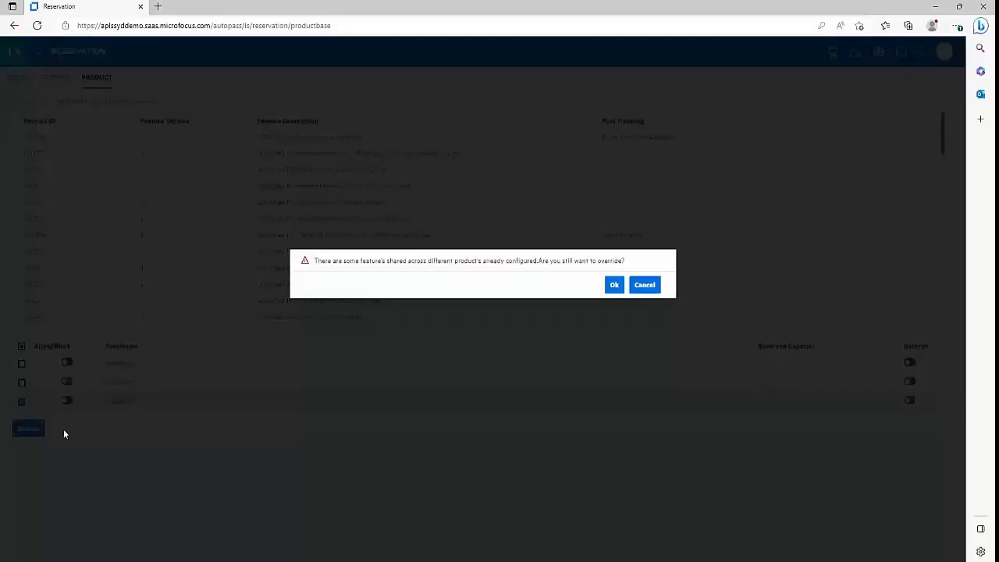
click(613, 283)
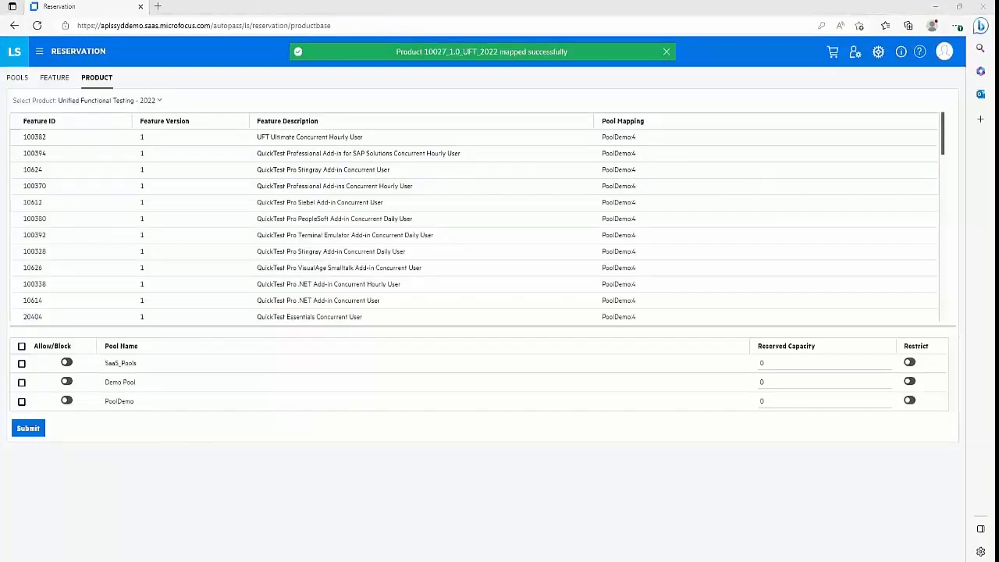
Review the console's main navigation menu sections, then close the menu.
click(41, 52)
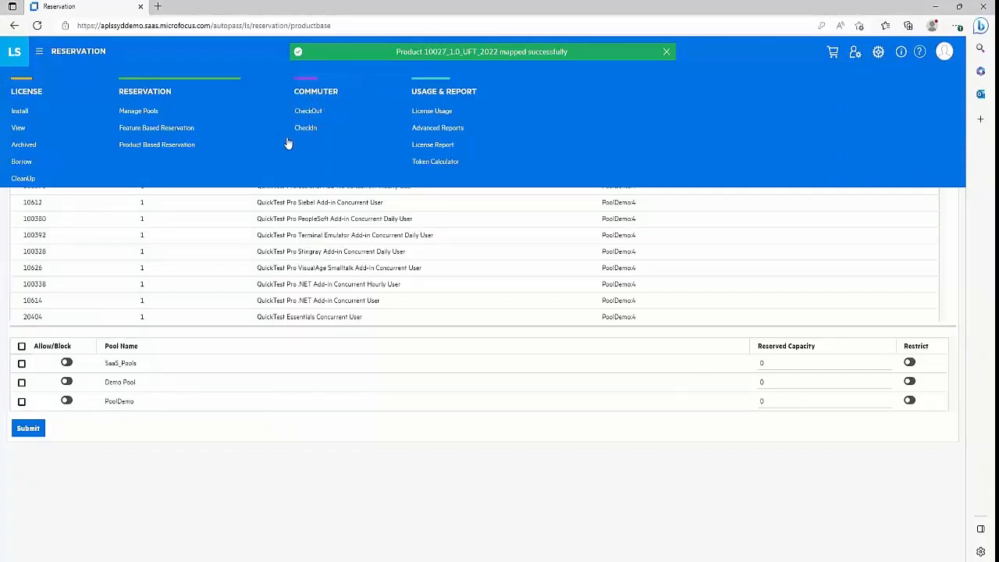
click(334, 133)
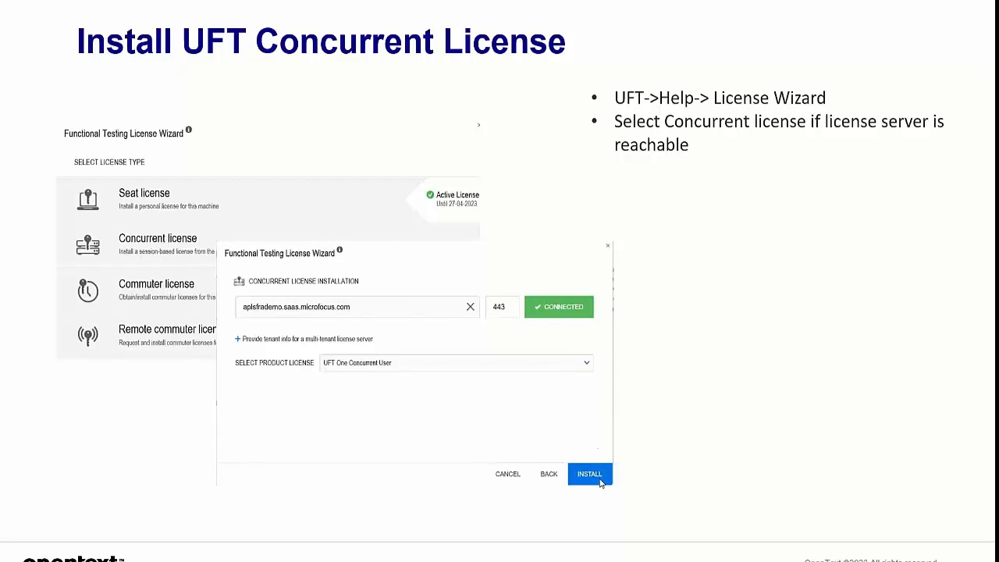
Advance to the Install UFT Commuter License slide and reveal its bullets and wizard picture.
click(373, 376)
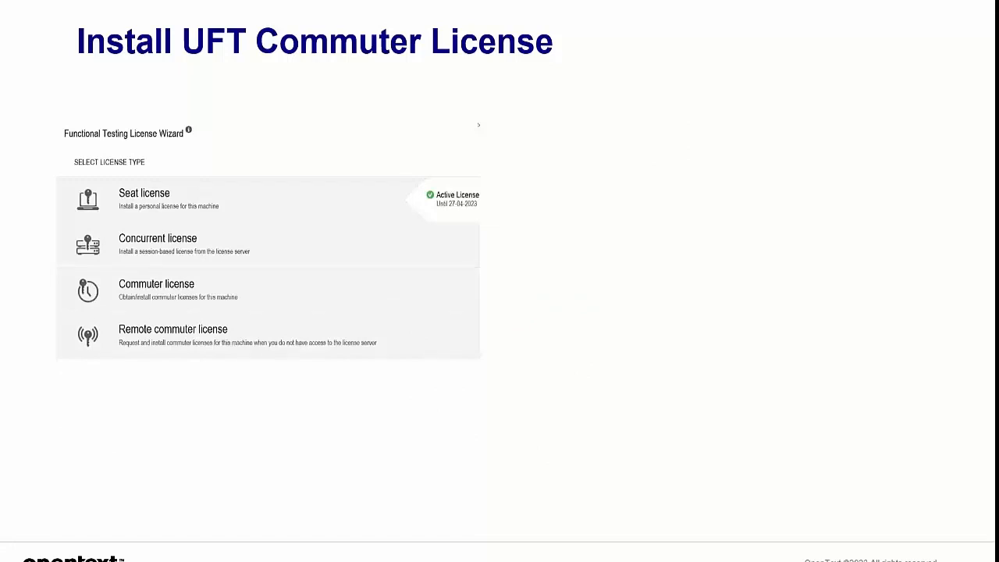
click(298, 289)
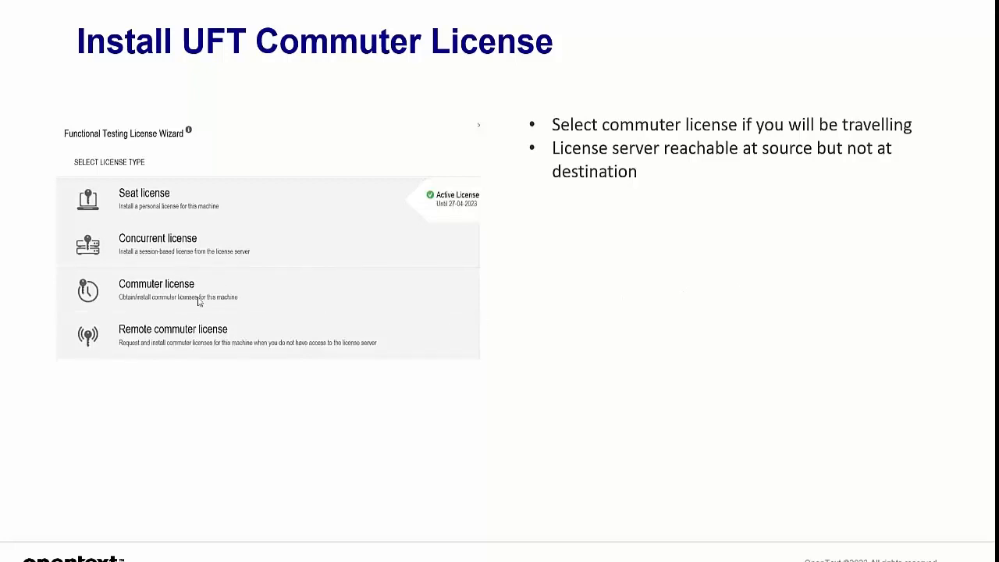
click(283, 304)
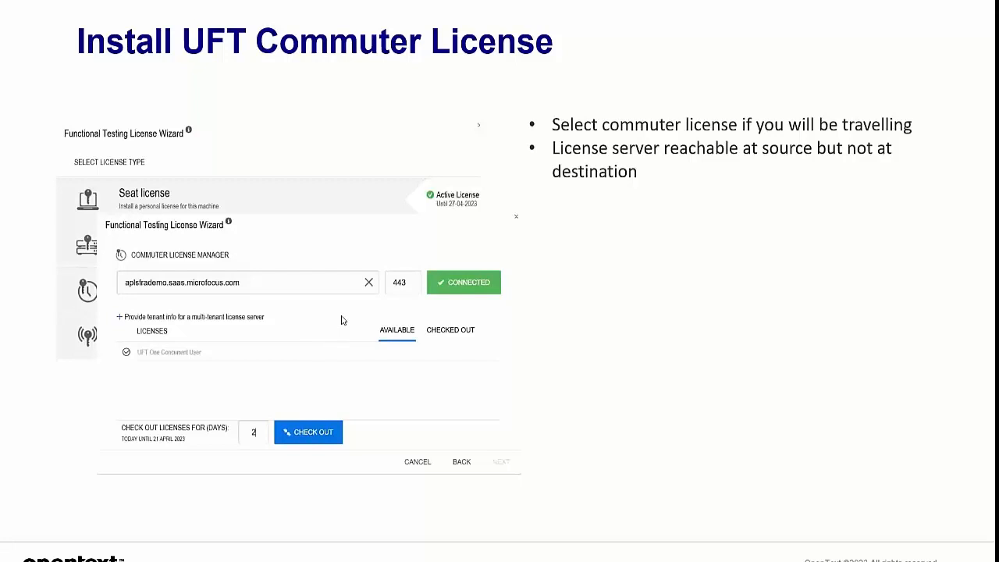
Reveal the checked-out licenses picture, then advance to the Remote Commuter License Step 1 slide.
click(364, 323)
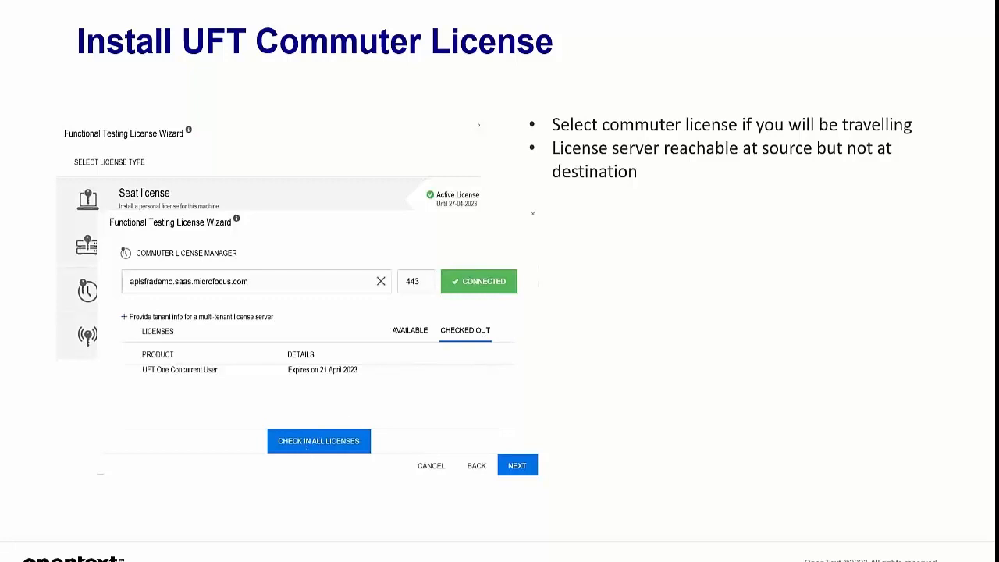
click(447, 370)
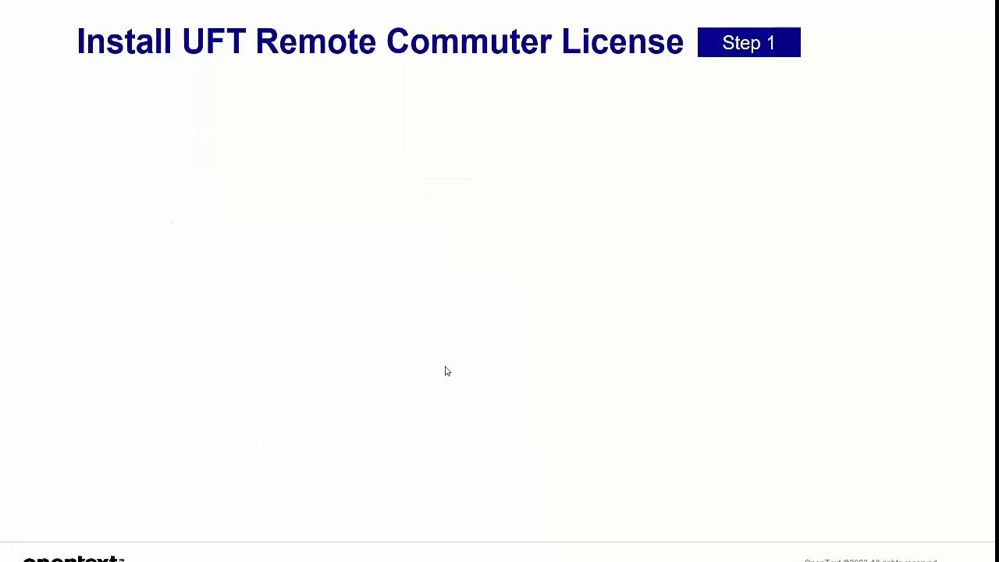